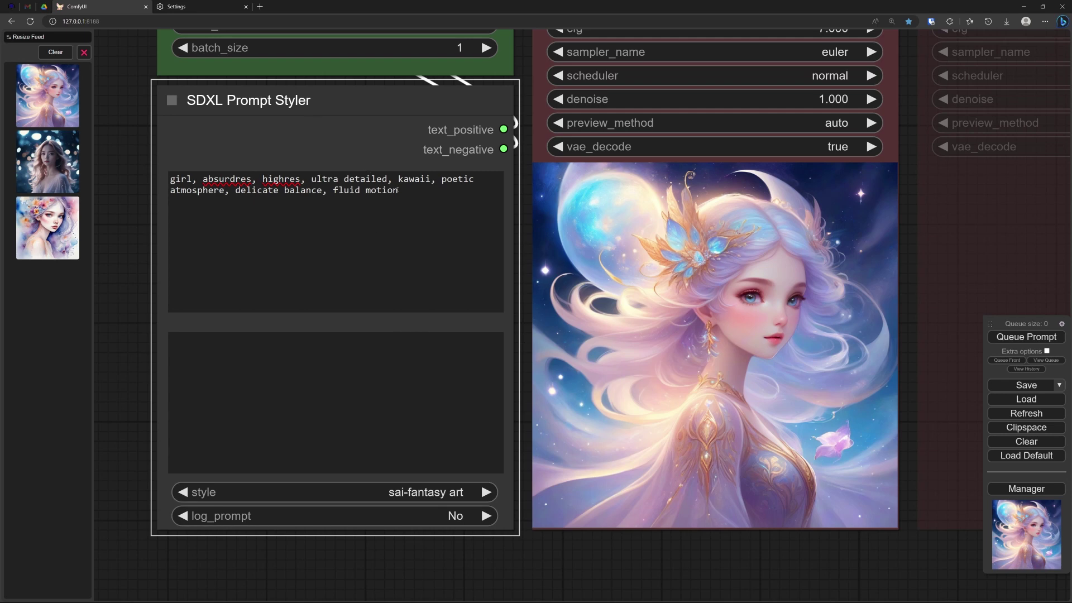
Select the whole prompt text and keep the sai-fantasy art style.
left_click_drag(398, 191, 169, 179)
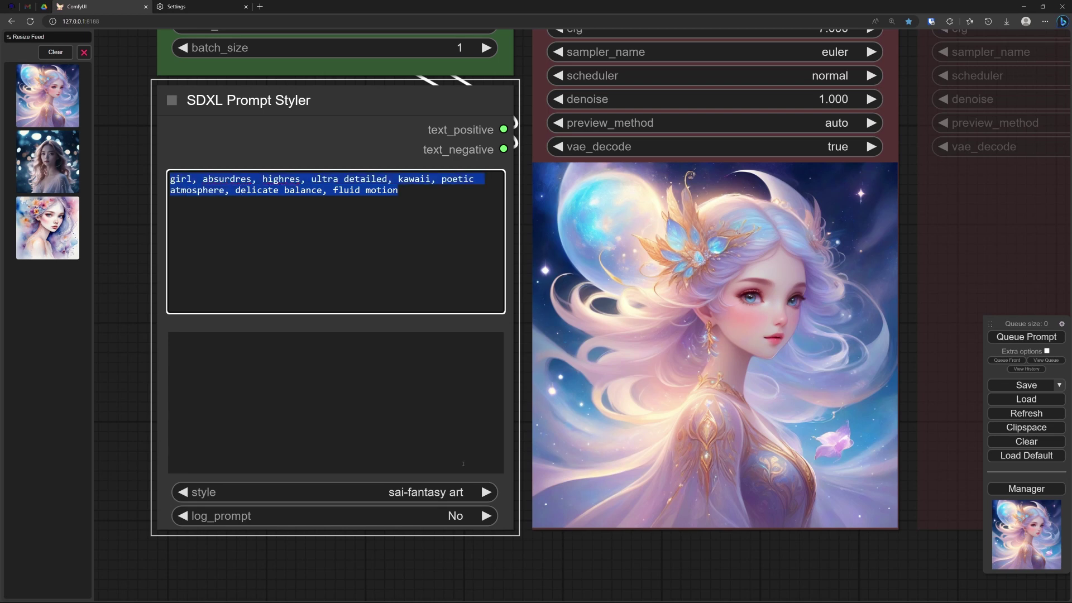
left_click(446, 493)
left_click(465, 329)
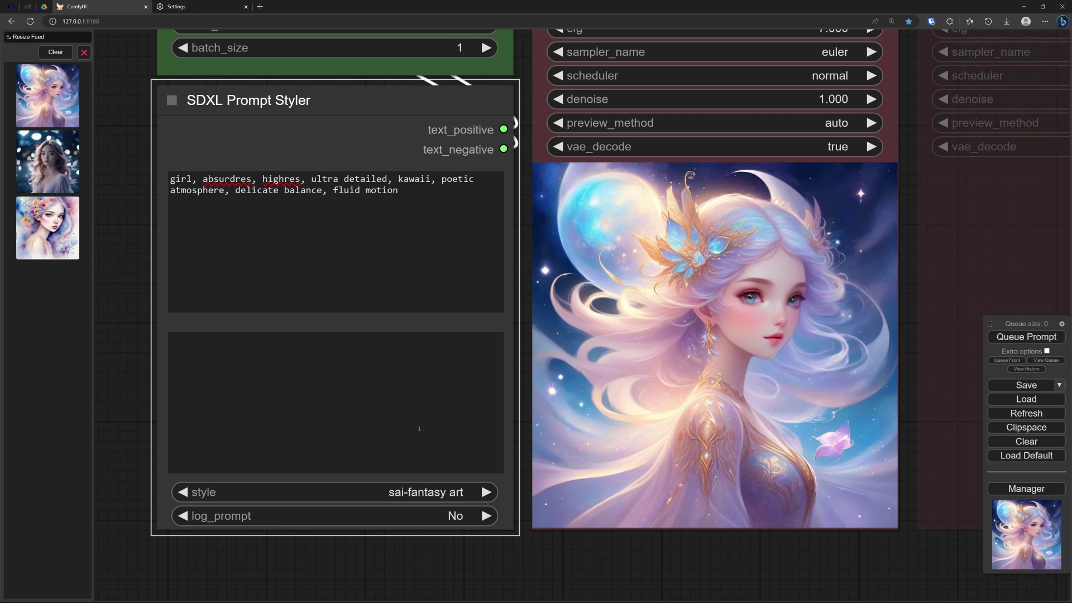
Switch the style to sai-photographic and queue a new image.
left_click(427, 493)
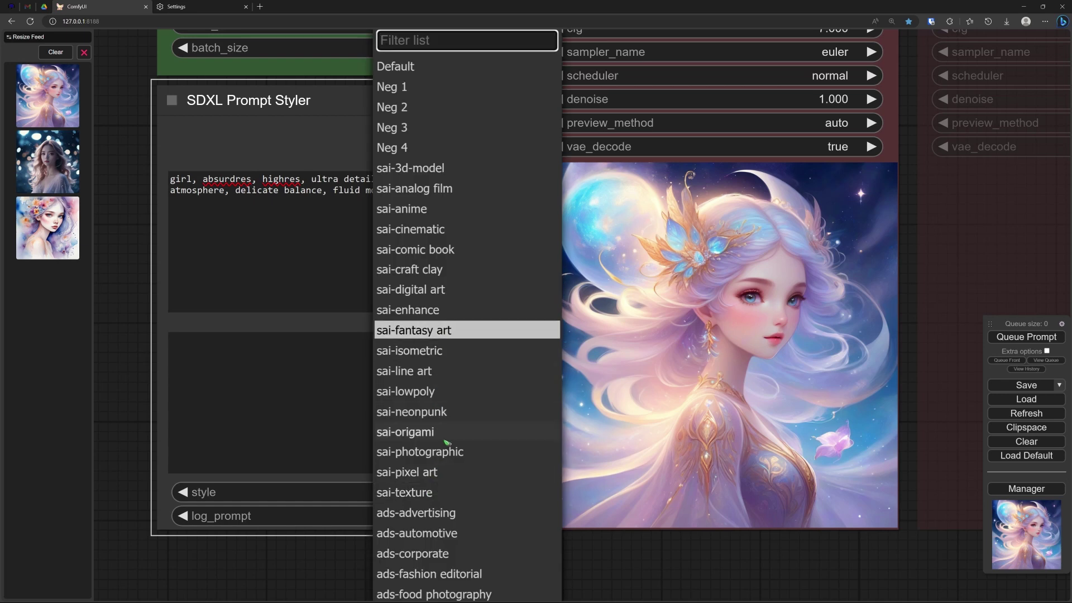
left_click(456, 452)
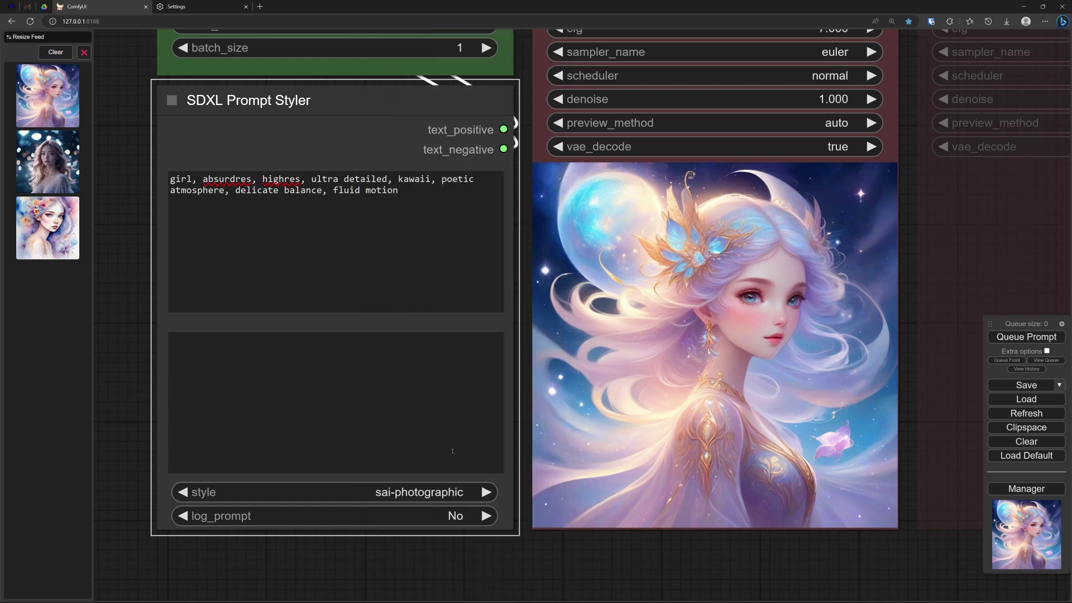
left_click(1032, 338)
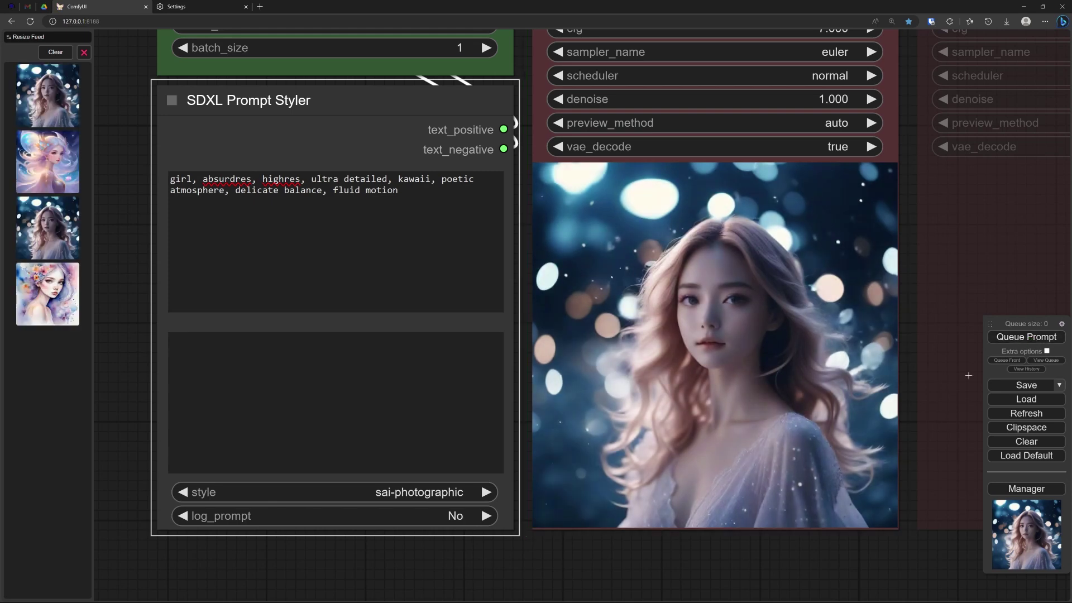
Pick artstyle-watercolor from the style list and queue a watercolor image of the girl.
left_click(396, 494)
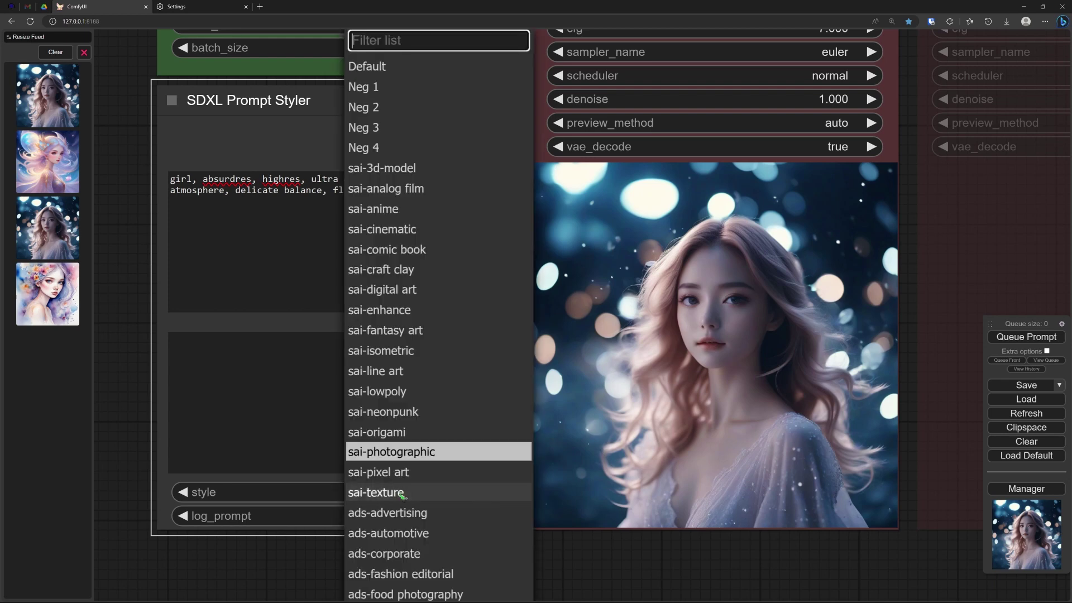
scroll(414, 399, "down", 2)
scroll(414, 400, "down", 10)
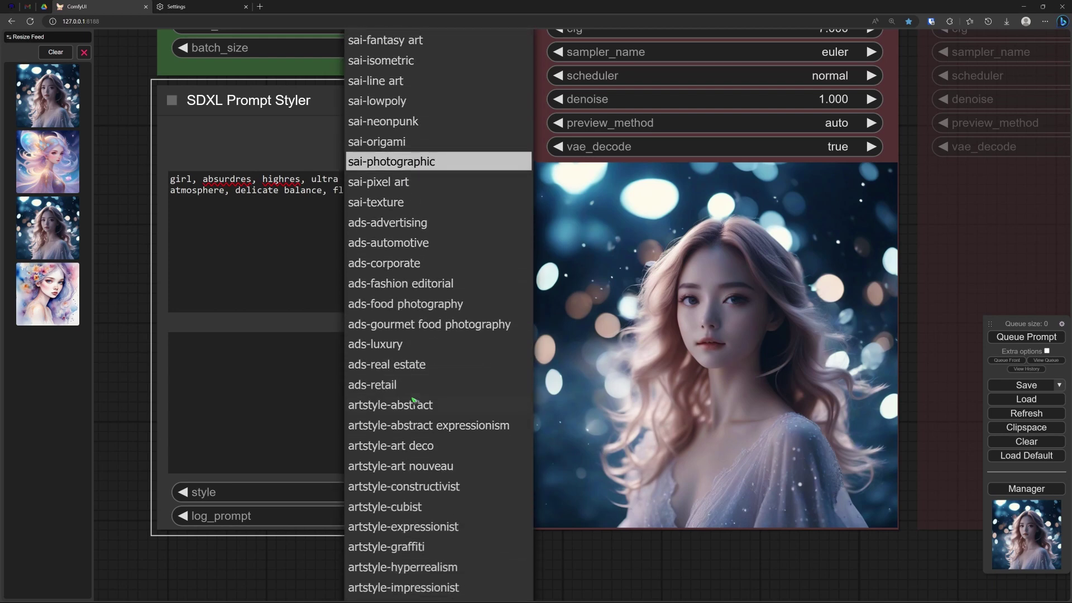
scroll(415, 400, "down", 5)
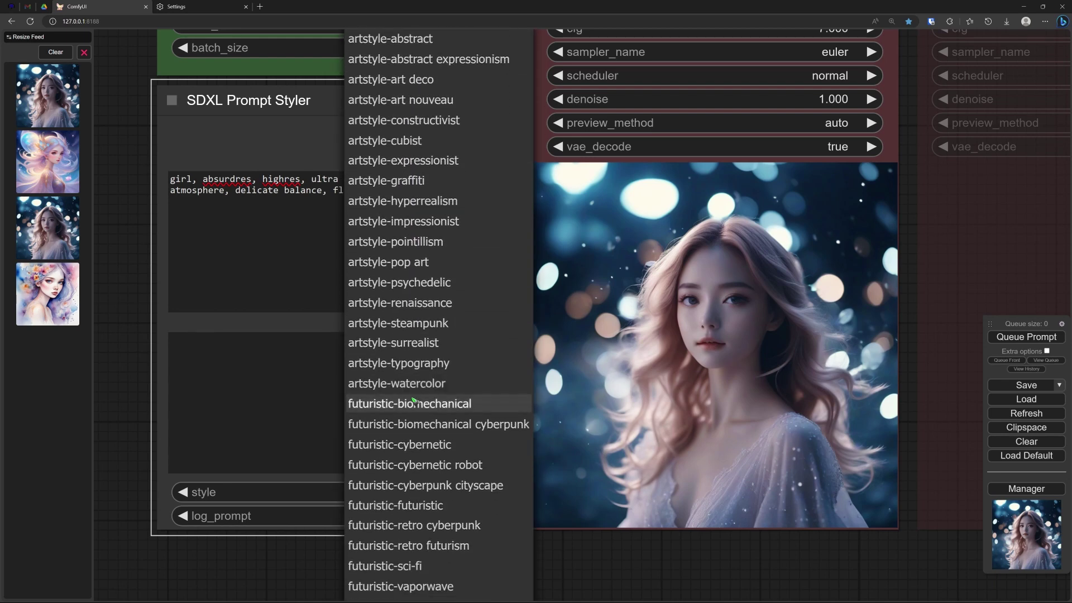
scroll(414, 400, "up", 1)
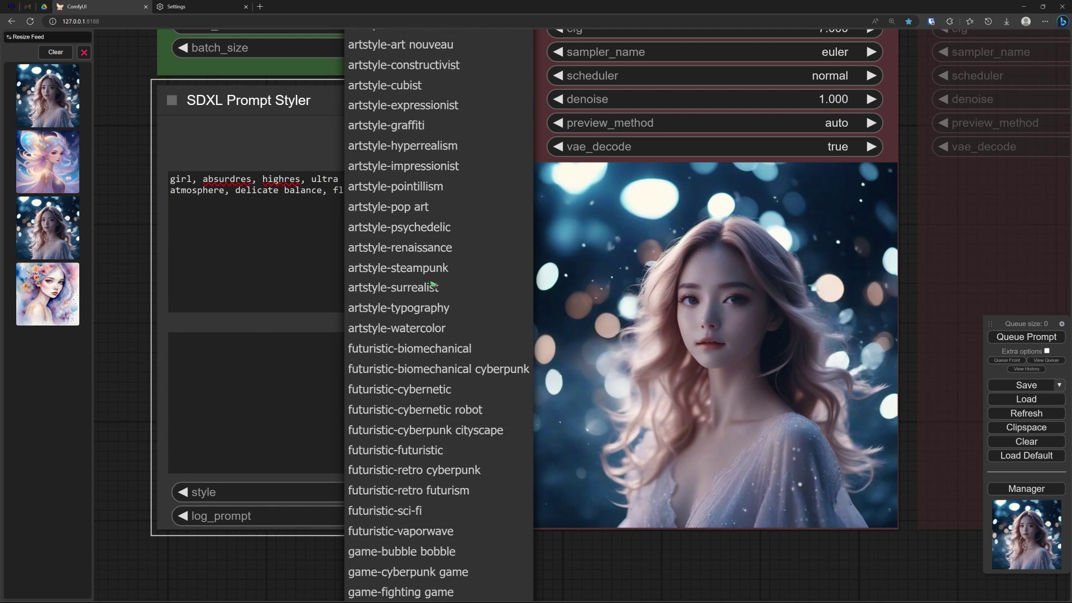
left_click(427, 329)
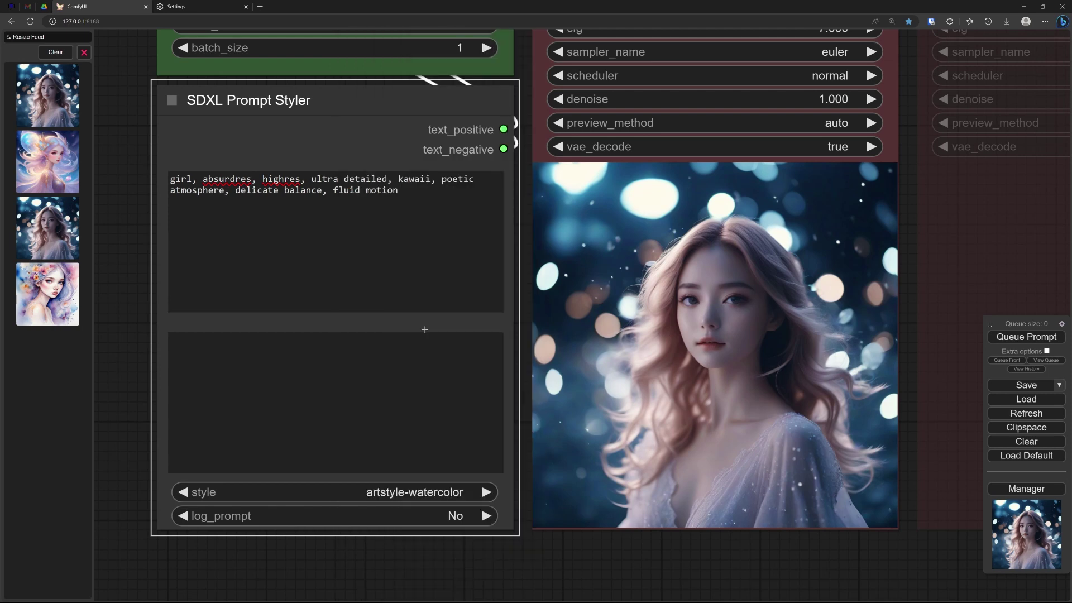
left_click(1038, 339)
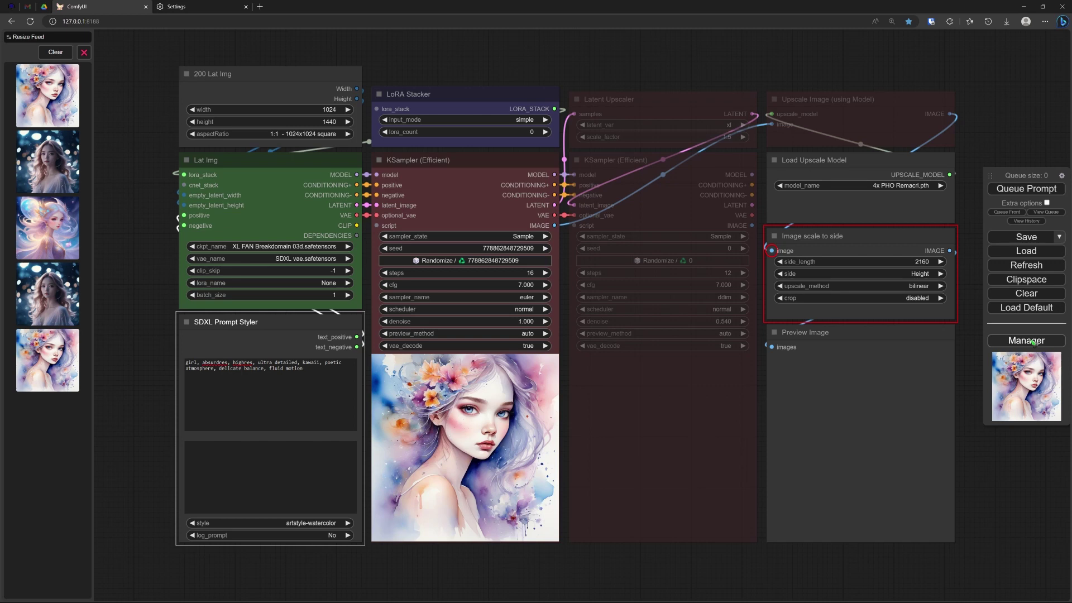
In Manager's Install Custom Nodes list, search for 'style' to find the styler extensions.
left_click(1036, 342)
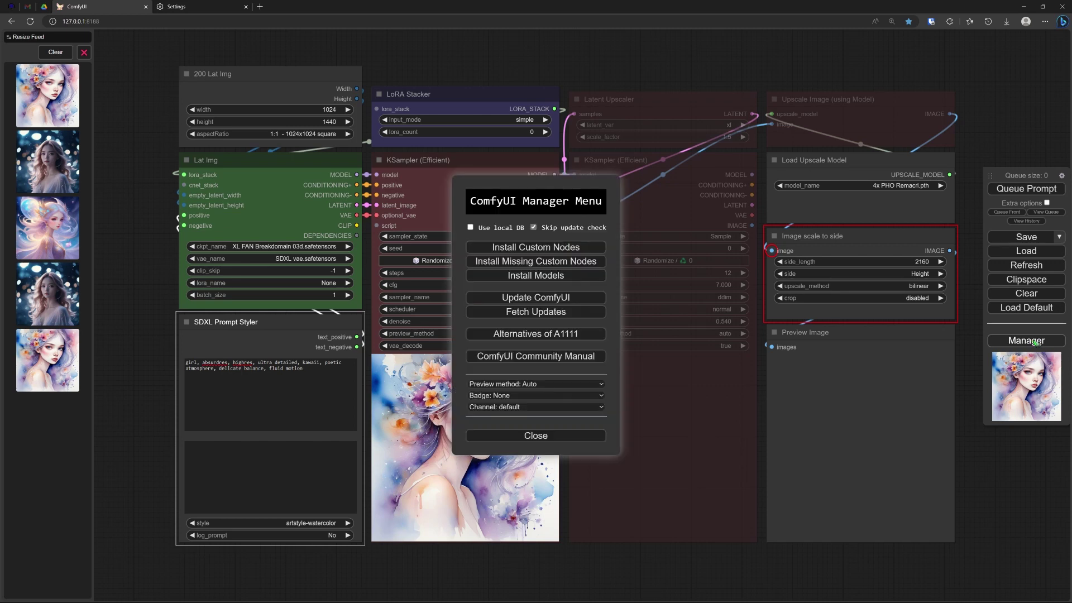
left_click(533, 248)
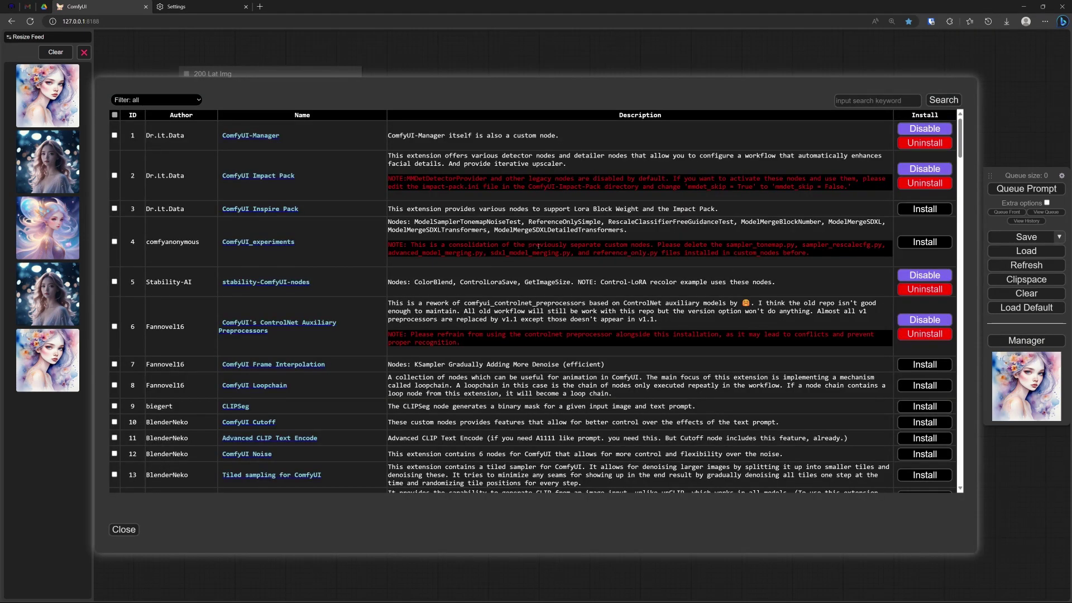
left_click(866, 101)
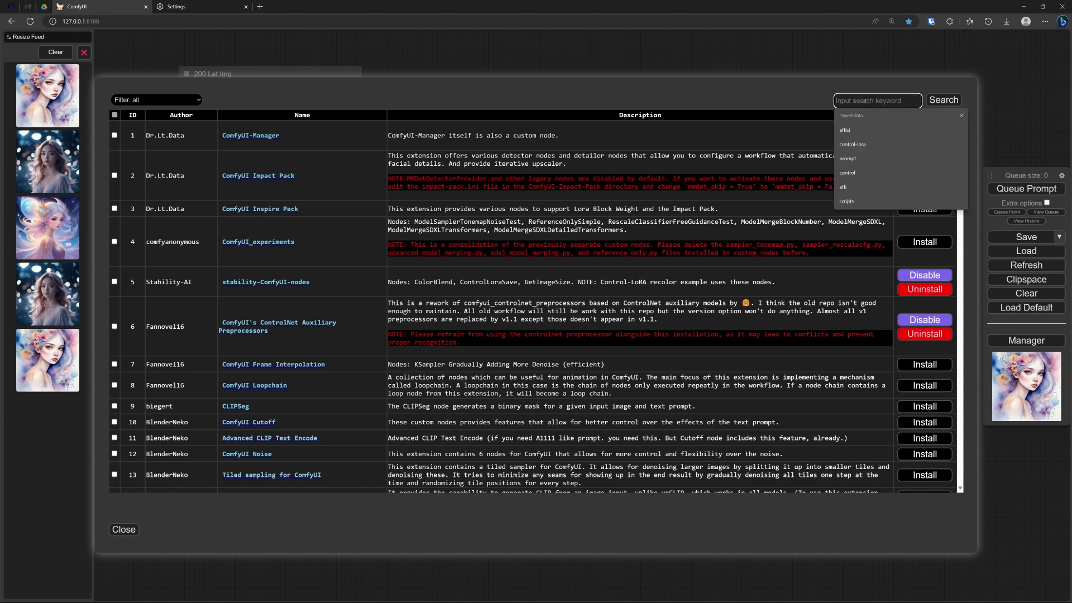
type("styl")
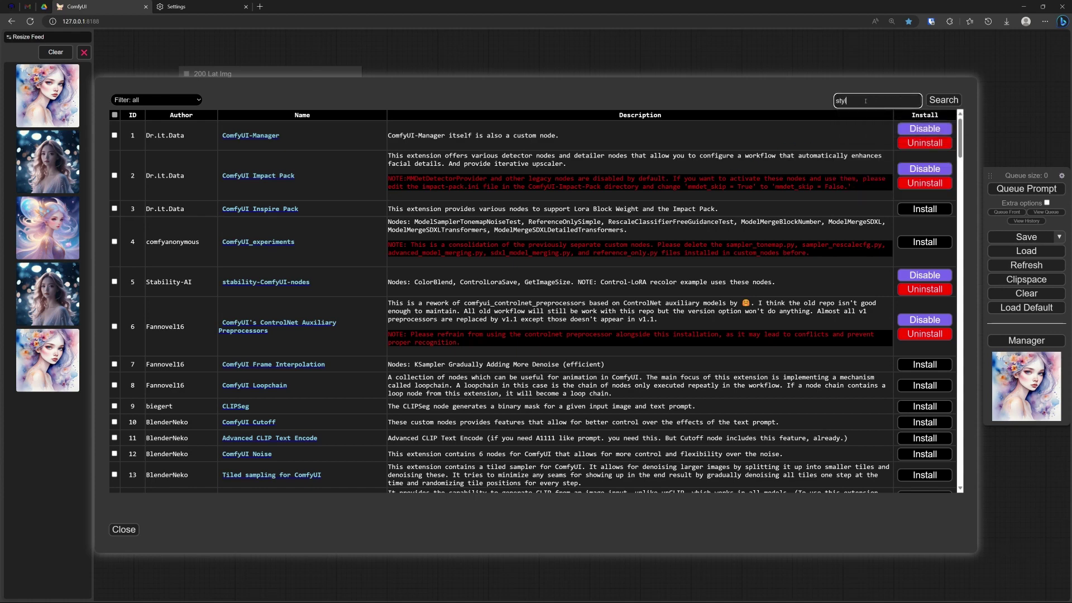
type("er")
left_click(944, 100)
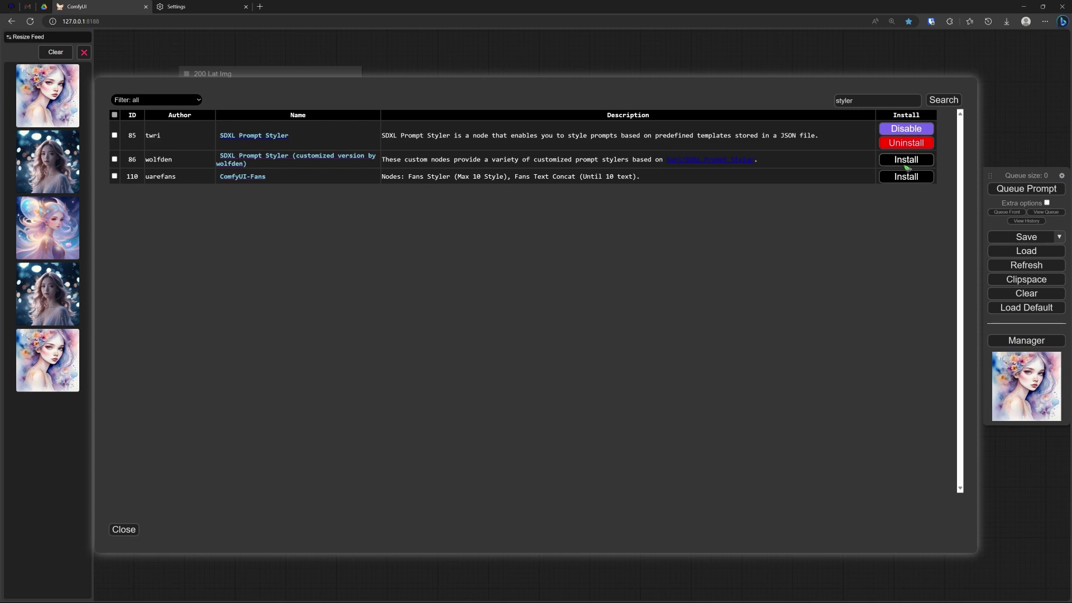
Close the node list and open custom_nodes > sdxl_prompt_styler in File Explorer.
left_click(131, 531)
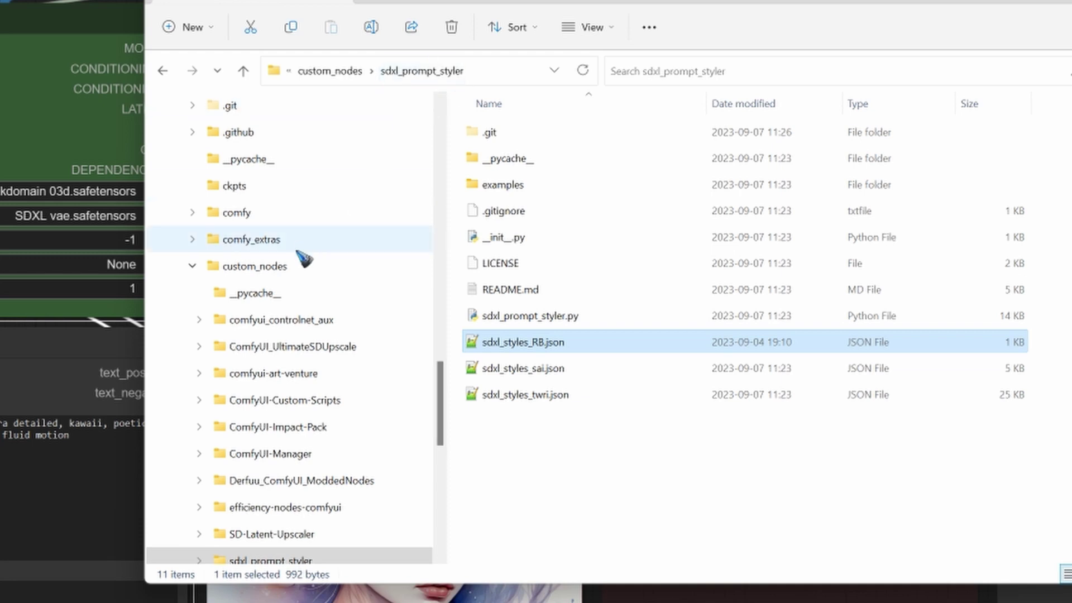
scroll(276, 268, "up", 3)
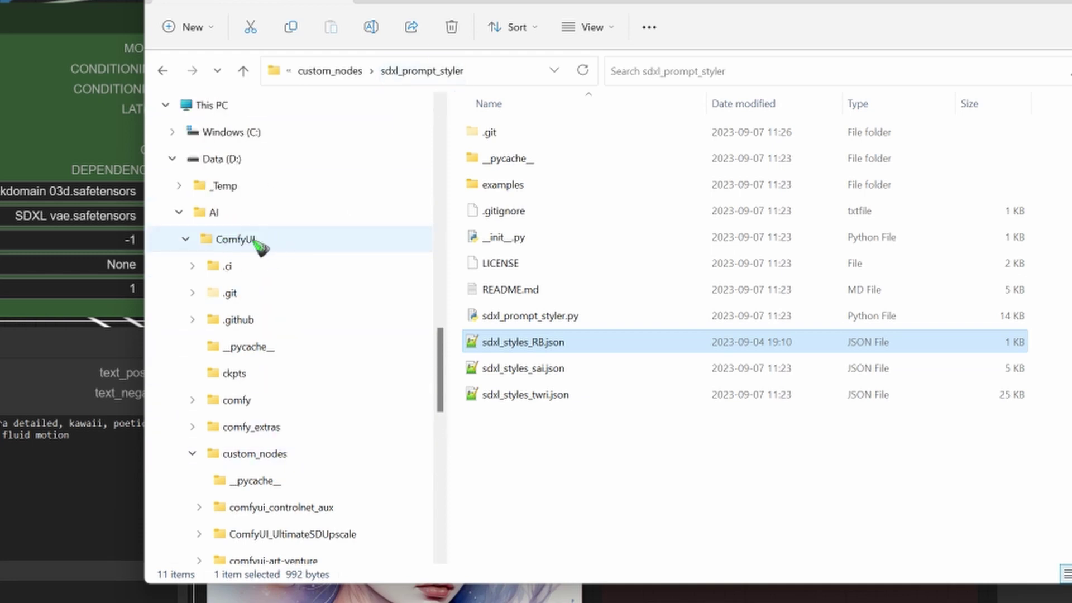
left_click(287, 457)
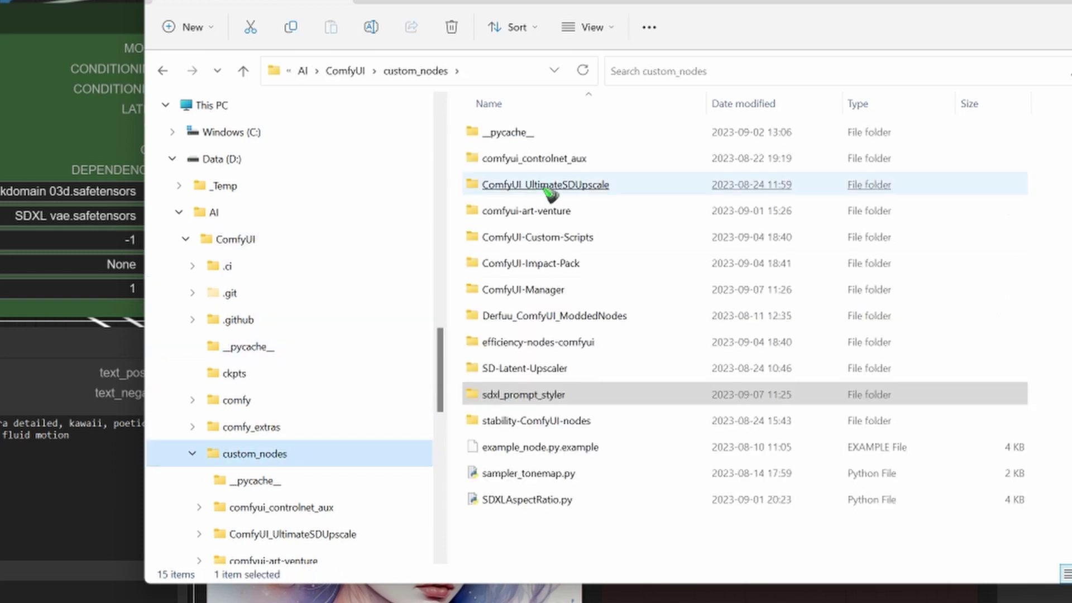
left_click(561, 396)
double_click(562, 396)
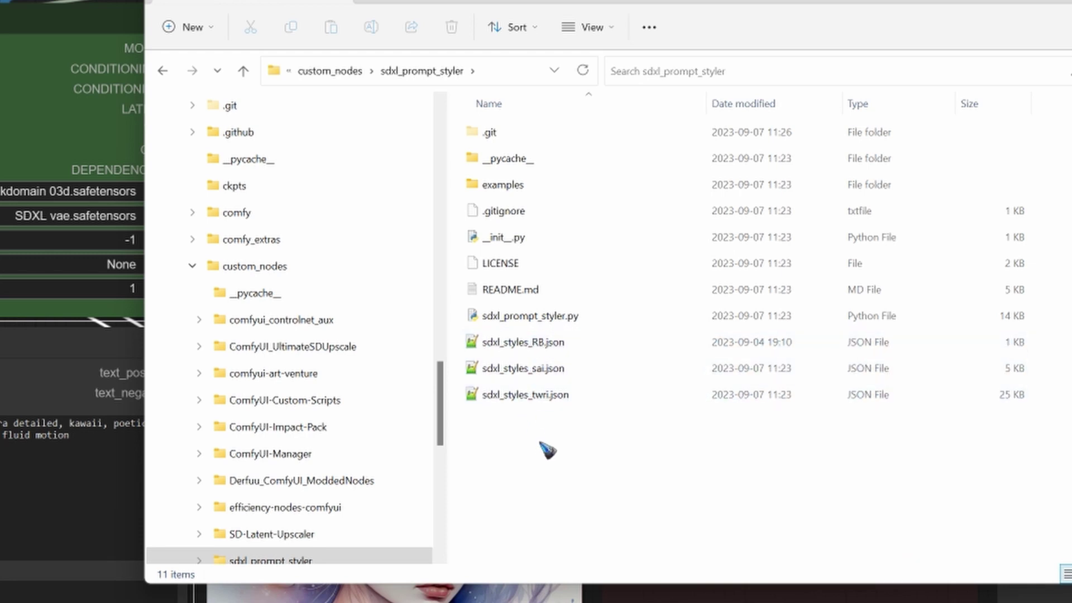
Select sdxl_styles_RB.json and bring up its context menu.
left_click(541, 395)
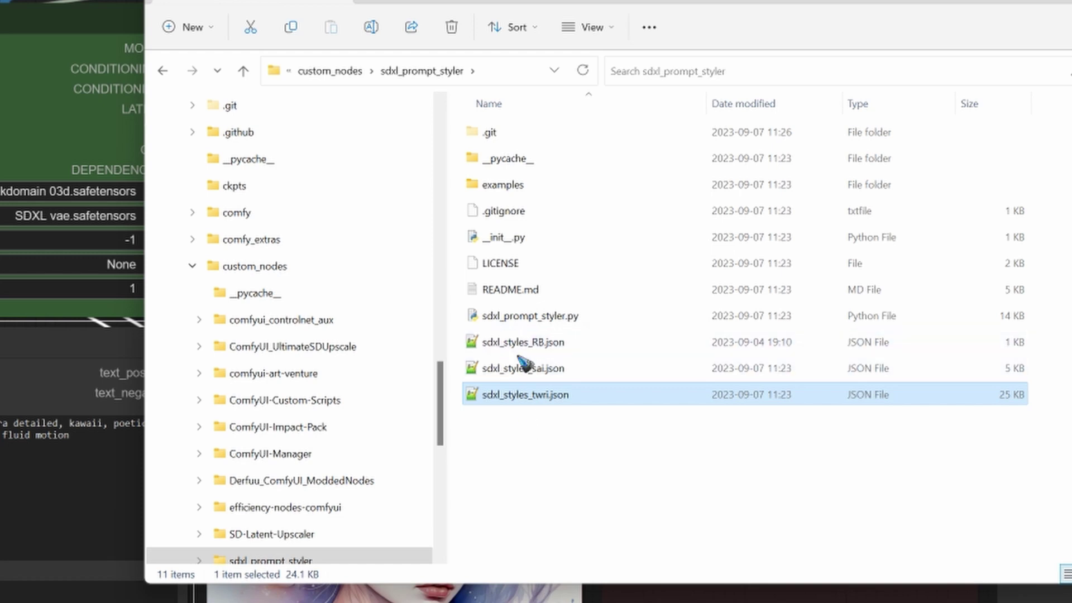
mouse_move(494, 357)
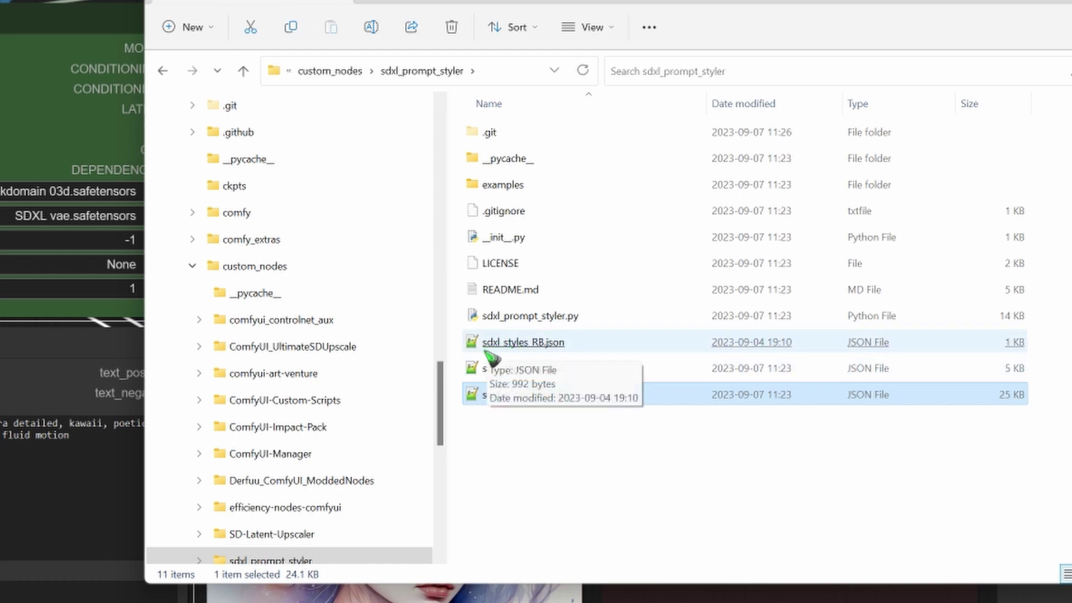
left_click(537, 346)
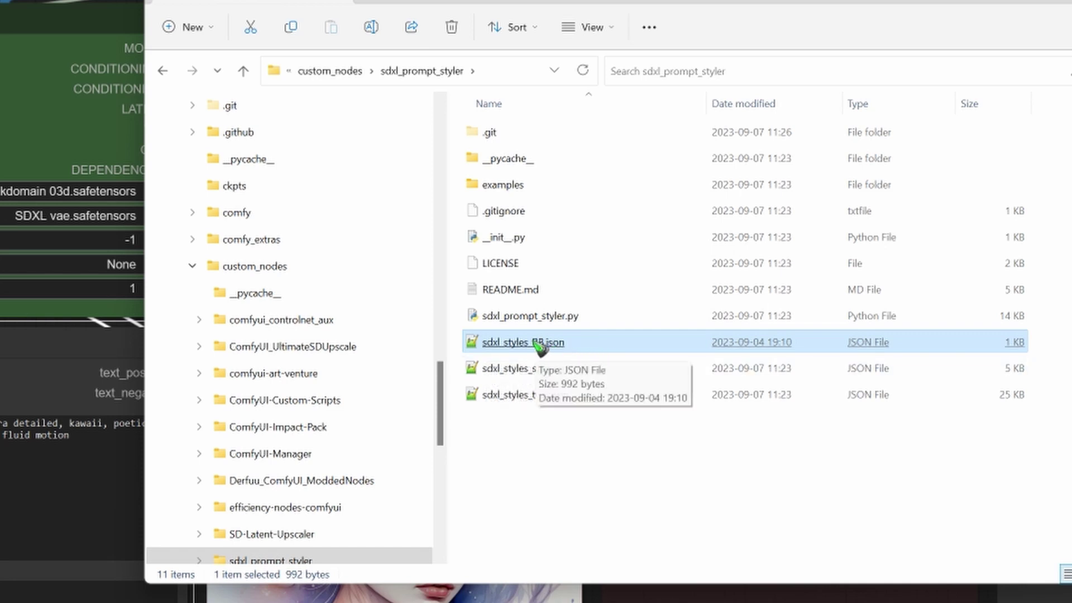
right_click(539, 347)
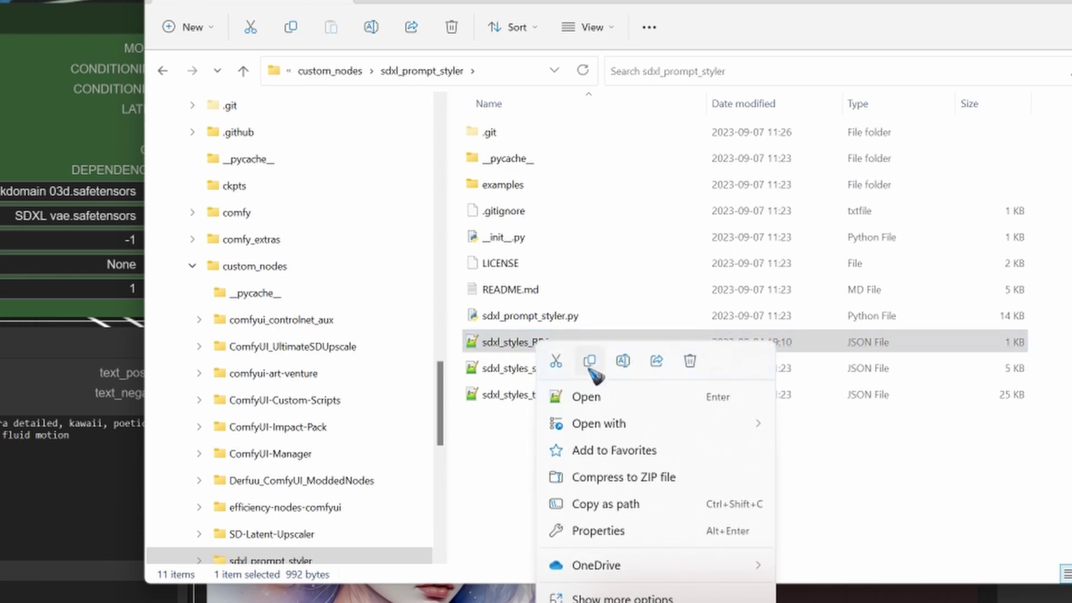
Open sdxl_styles_RB.json in Notepad++.
left_click(597, 398)
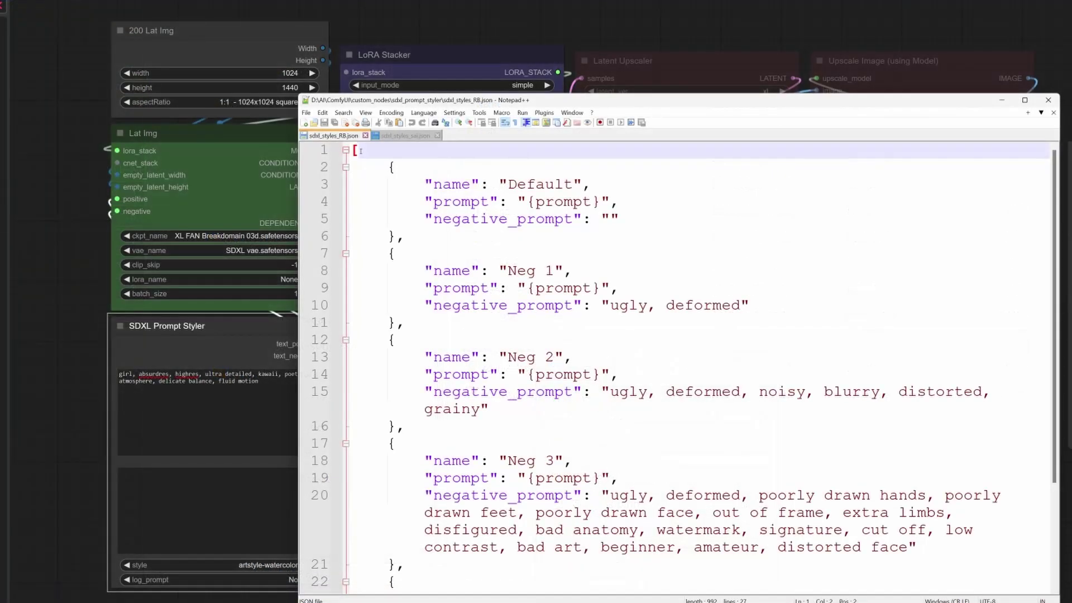
scroll(361, 152, "down", 3)
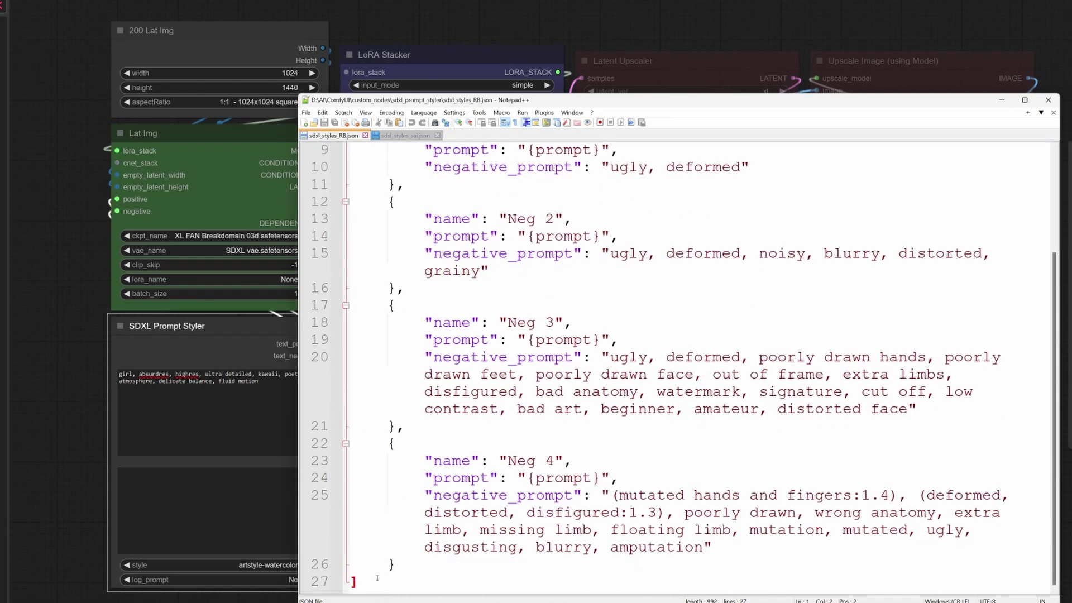
scroll(360, 581, "up", 3)
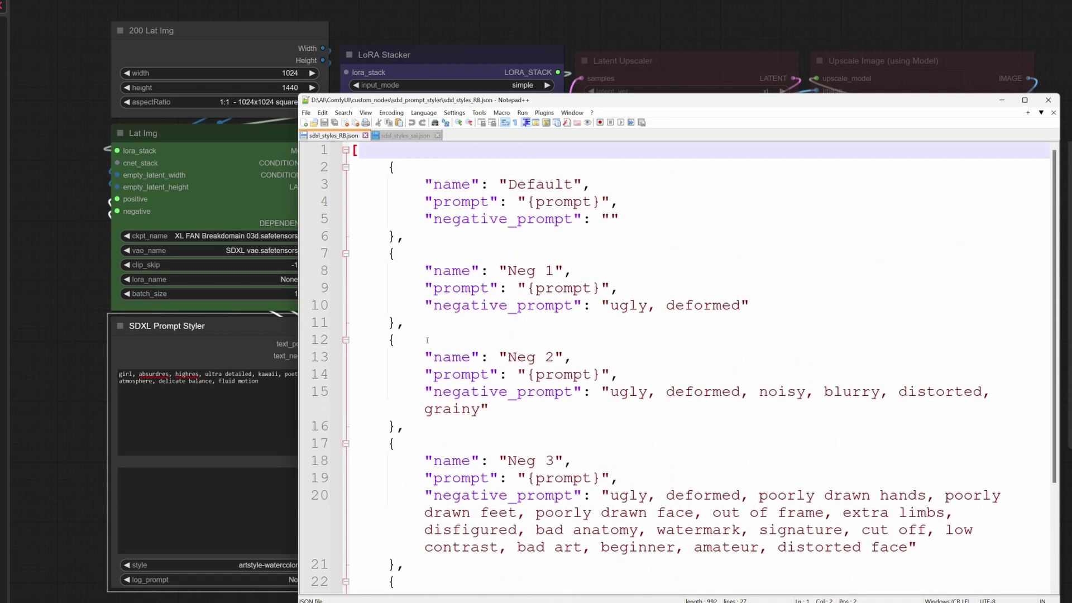
Point out the Default entry's braces and the Neg 4 entry's closing brace.
left_click(402, 165)
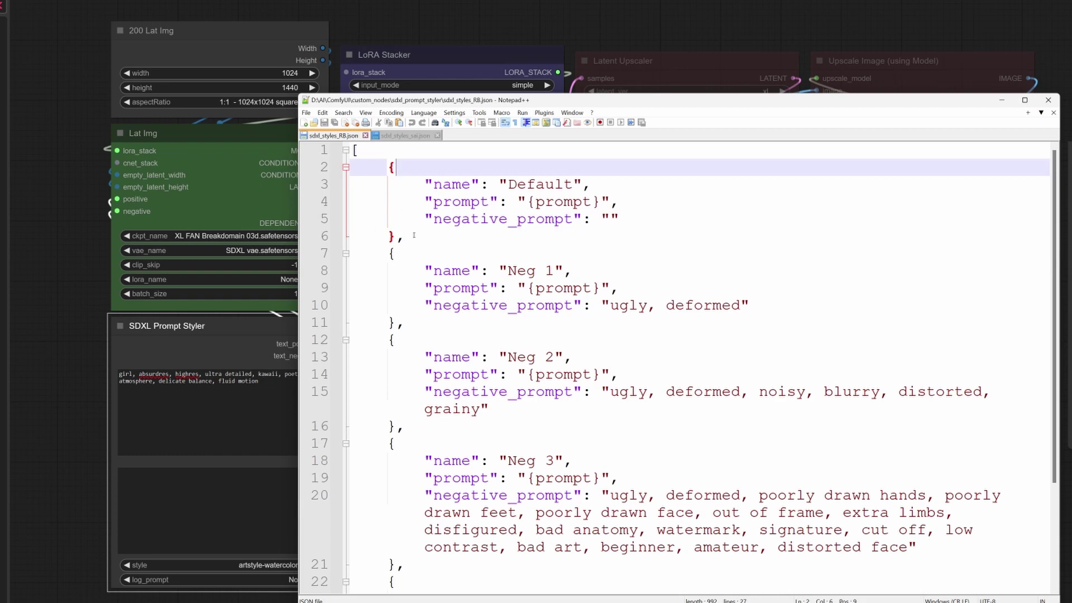
left_click(411, 238)
scroll(410, 235, "down", 3)
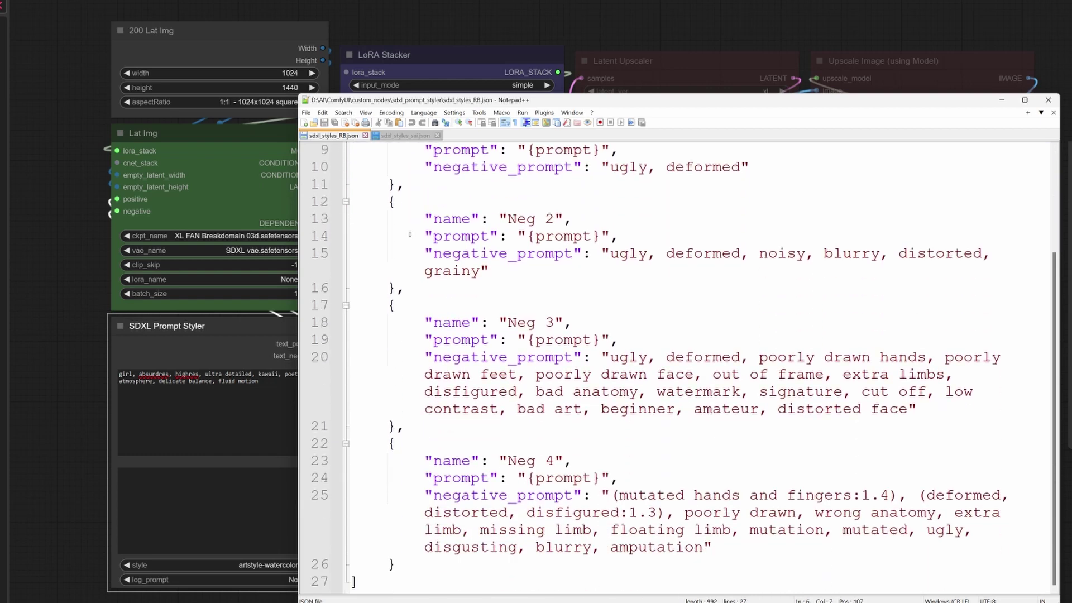
left_click(408, 563)
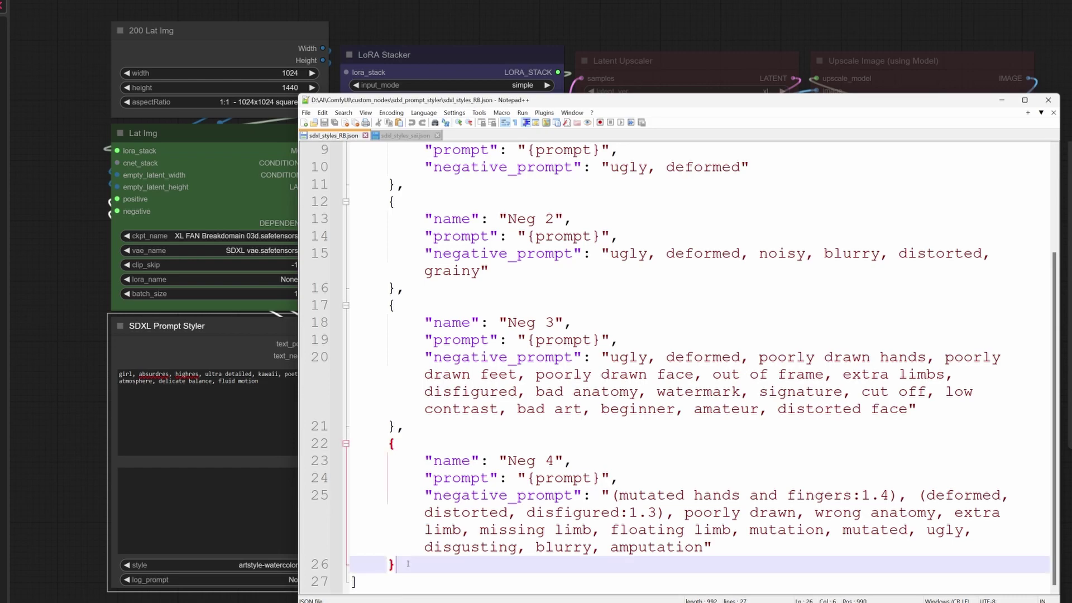
scroll(407, 563, "up", 3)
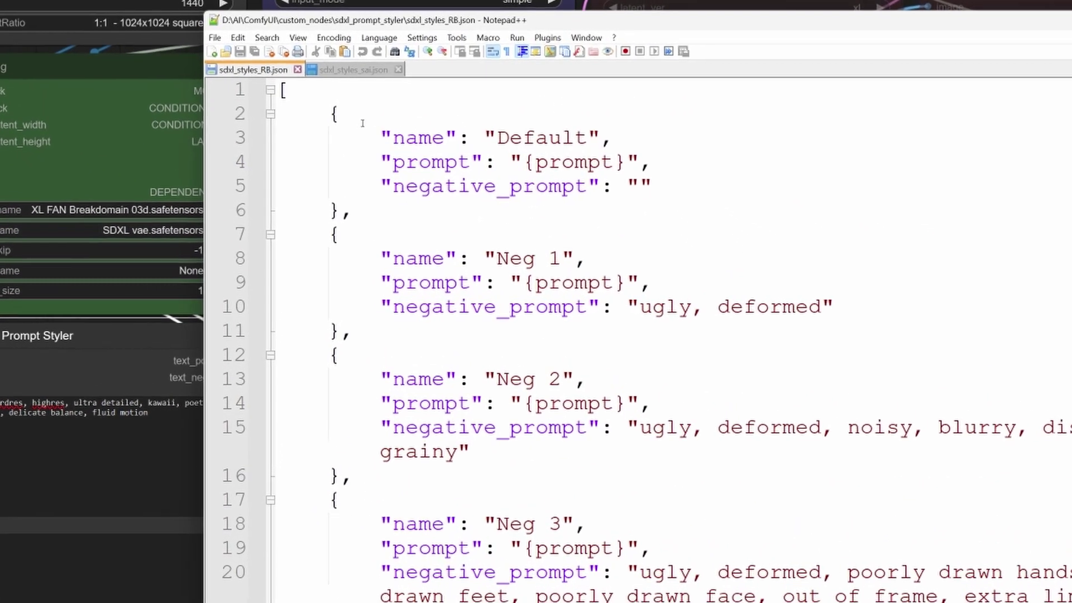
left_click_drag(276, 137, 274, 185)
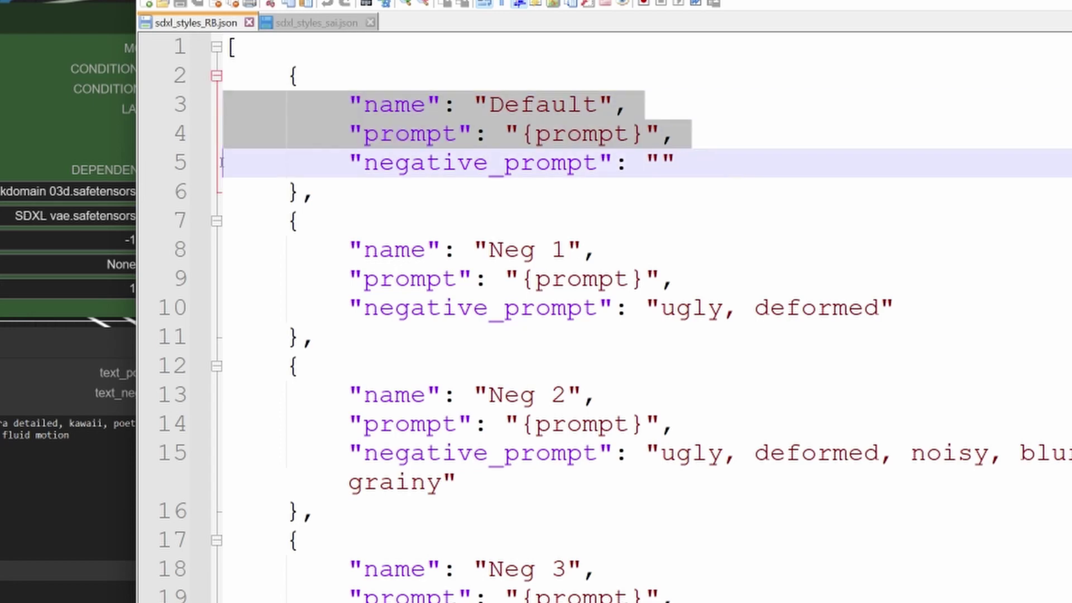
left_click_drag(222, 163, 222, 193)
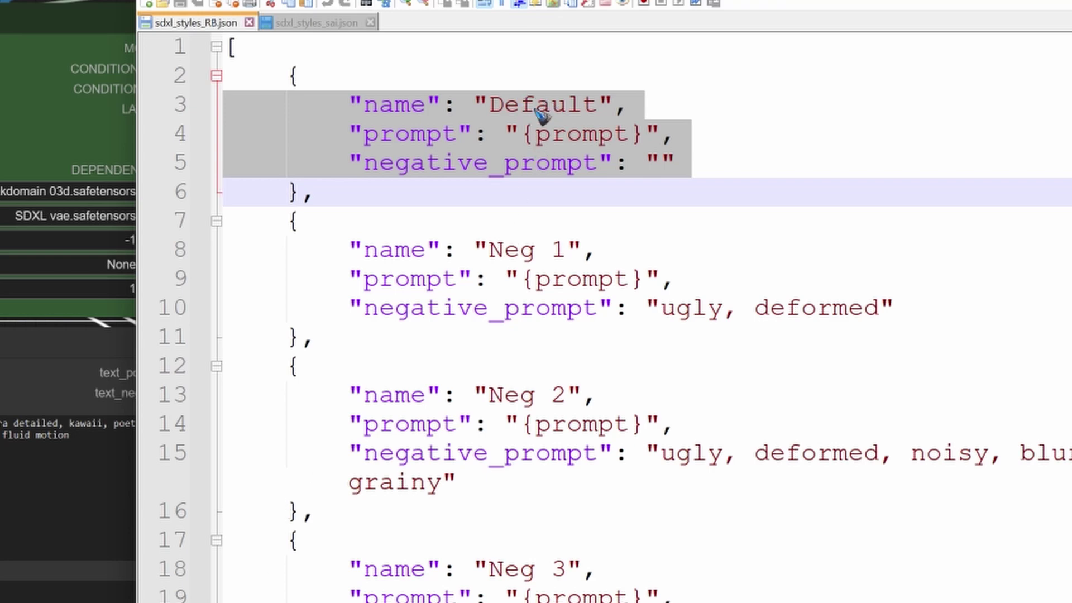
left_click(504, 135)
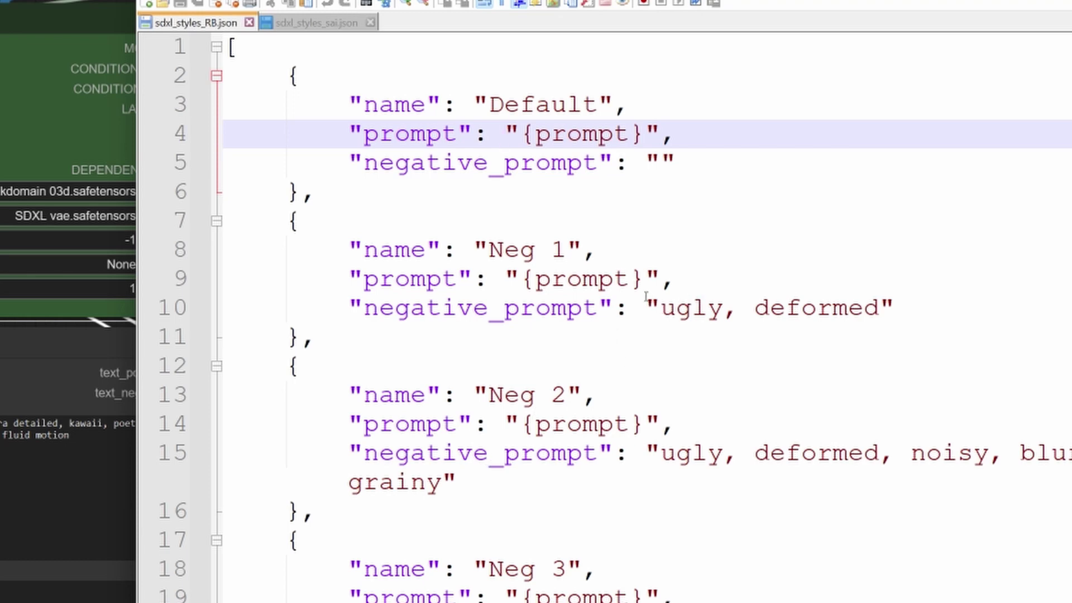
left_click(491, 104)
left_click_drag(491, 104, 599, 104)
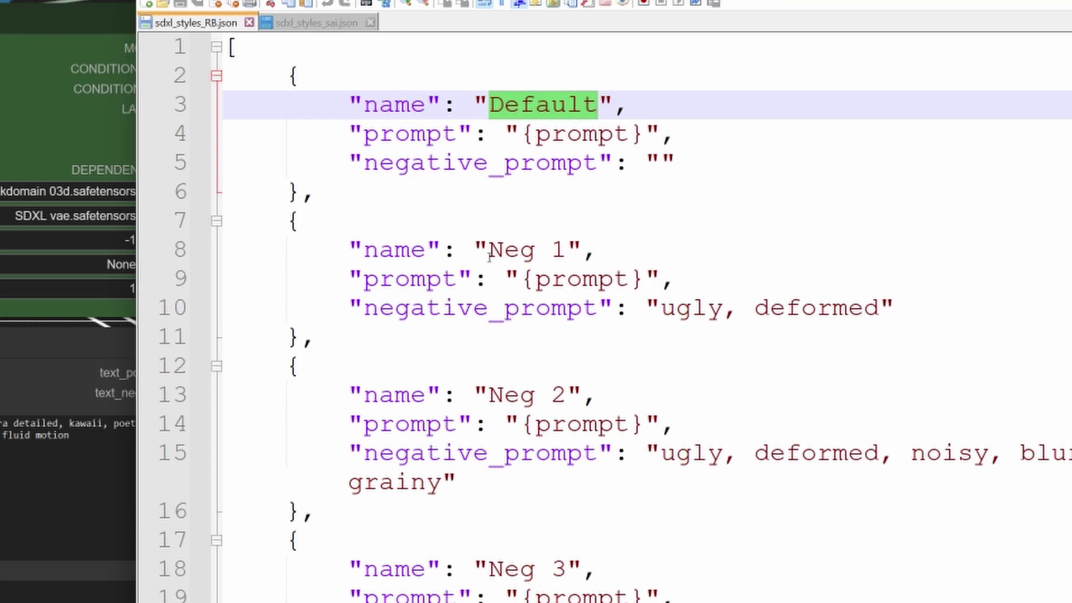
left_click_drag(489, 249, 565, 249)
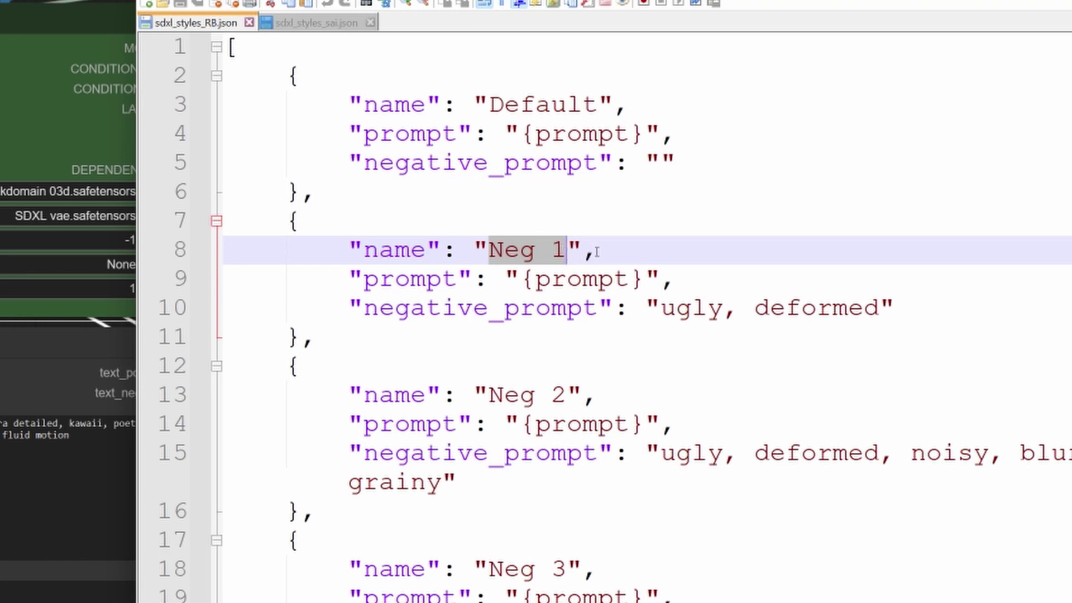
left_click(505, 278)
left_click_drag(506, 278, 928, 311)
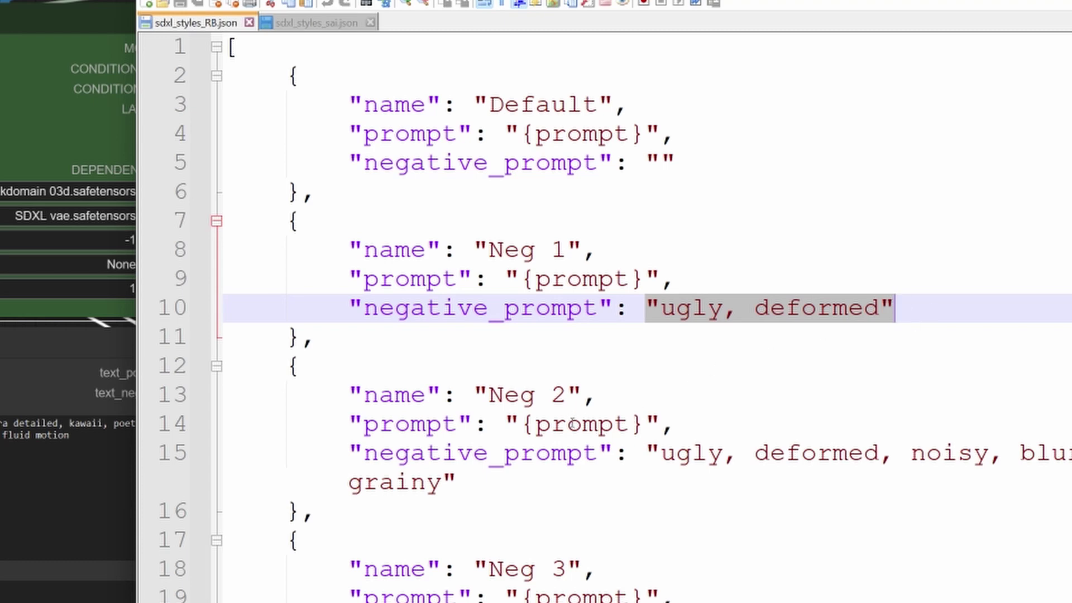
left_click_drag(660, 454, 1046, 489)
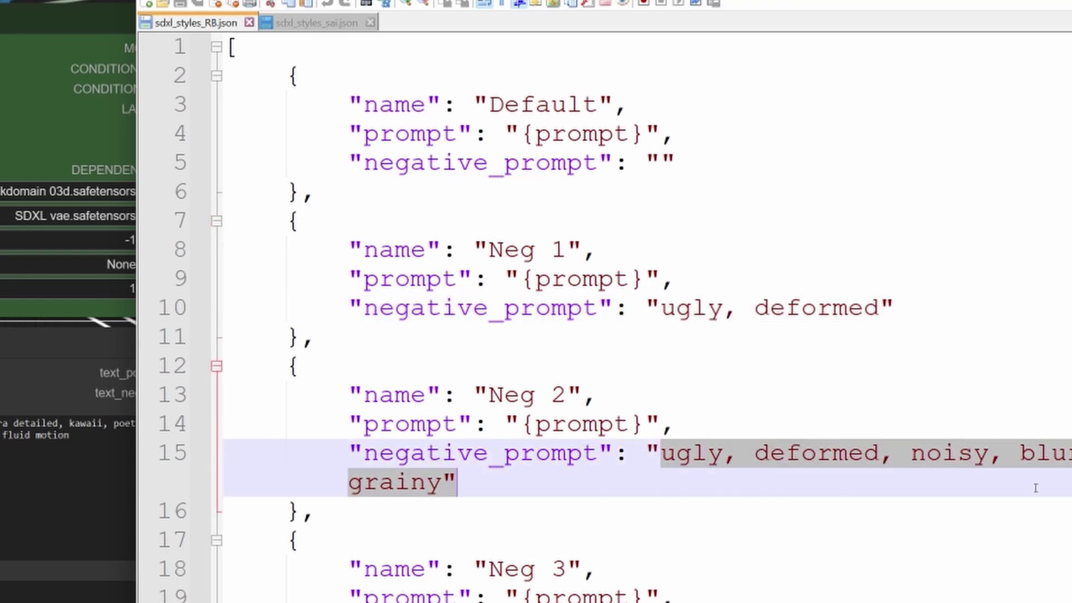
scroll(639, 583, "down", 3)
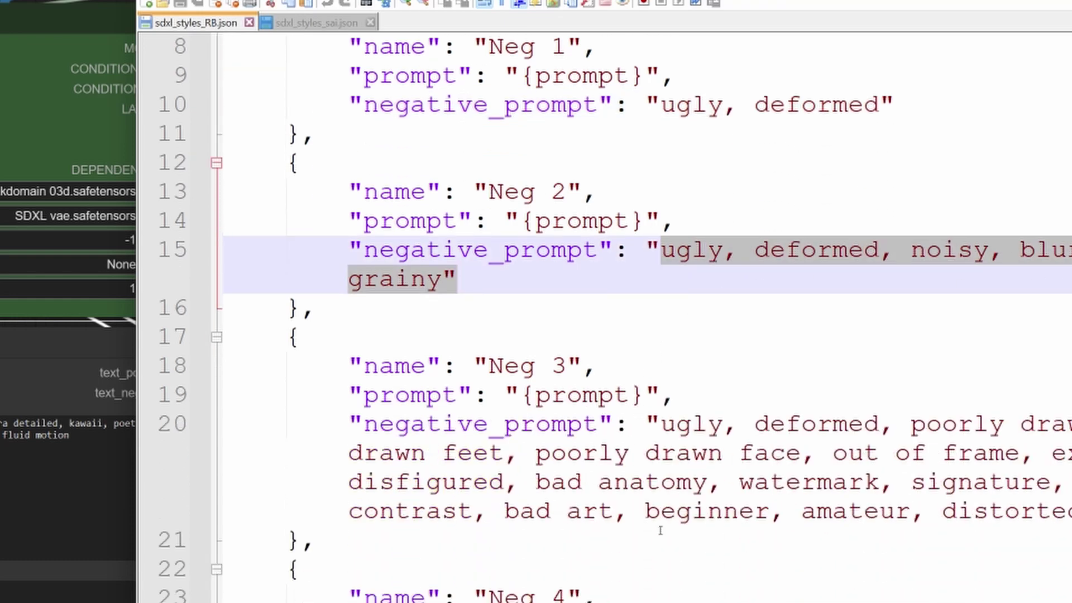
left_click_drag(662, 397, 1070, 484)
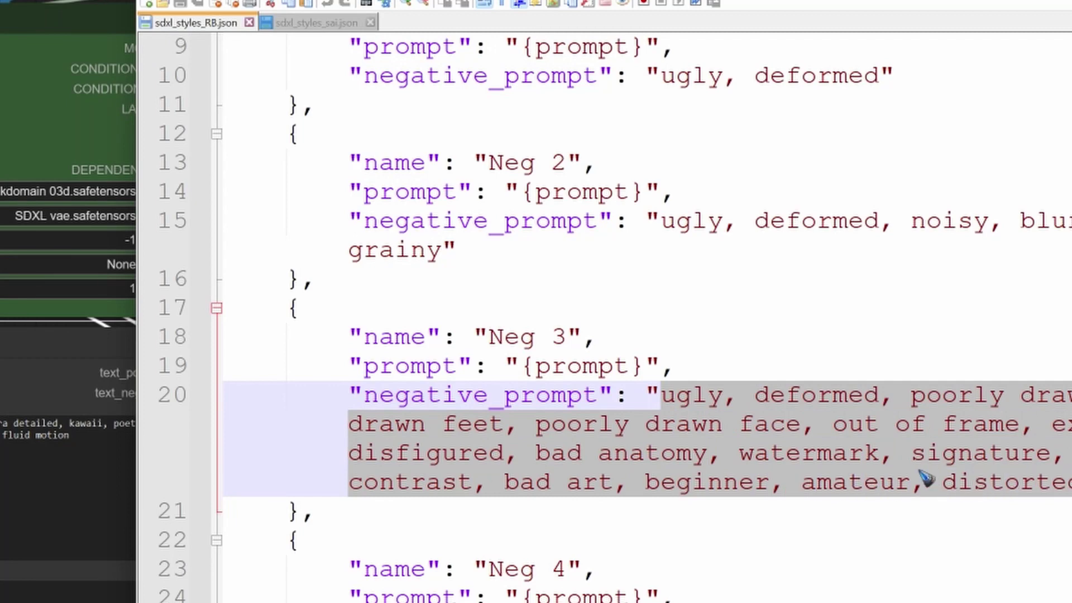